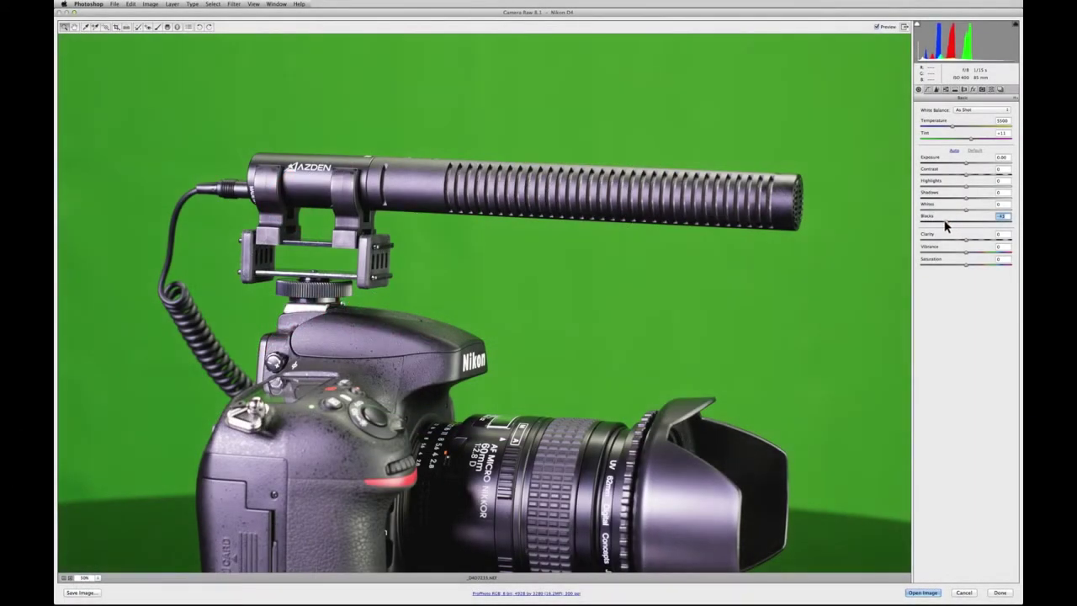
Step: Lower the photo's Blacks value slightly in Camera Raw
mouse_move(946, 226)
left_mouse_down()
mouse_move(936, 227)
mouse_move(953, 225)
left_mouse_up()
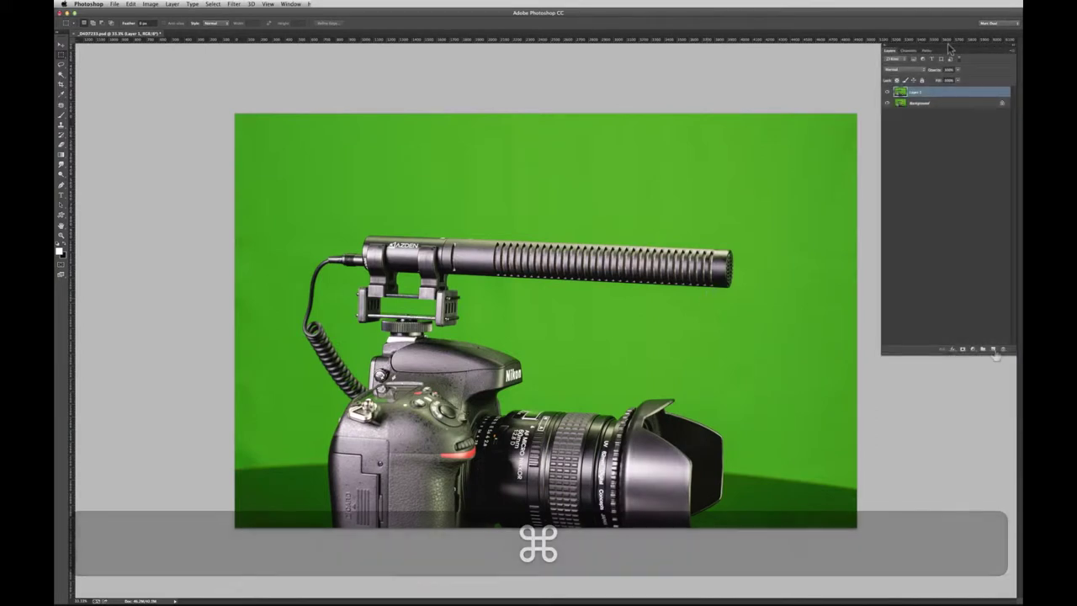
Step: Add a magenta-filled Layer 2 beneath Layer 1 and quick-select the camera, mic and cable
left_click(994, 350, "super")
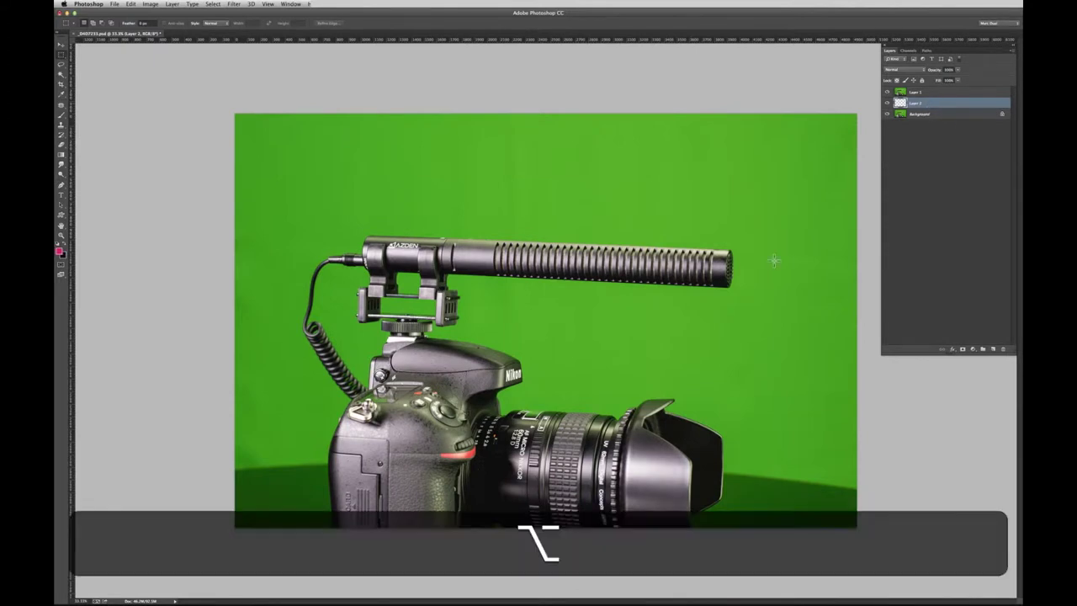
key("alt+BackSpace")
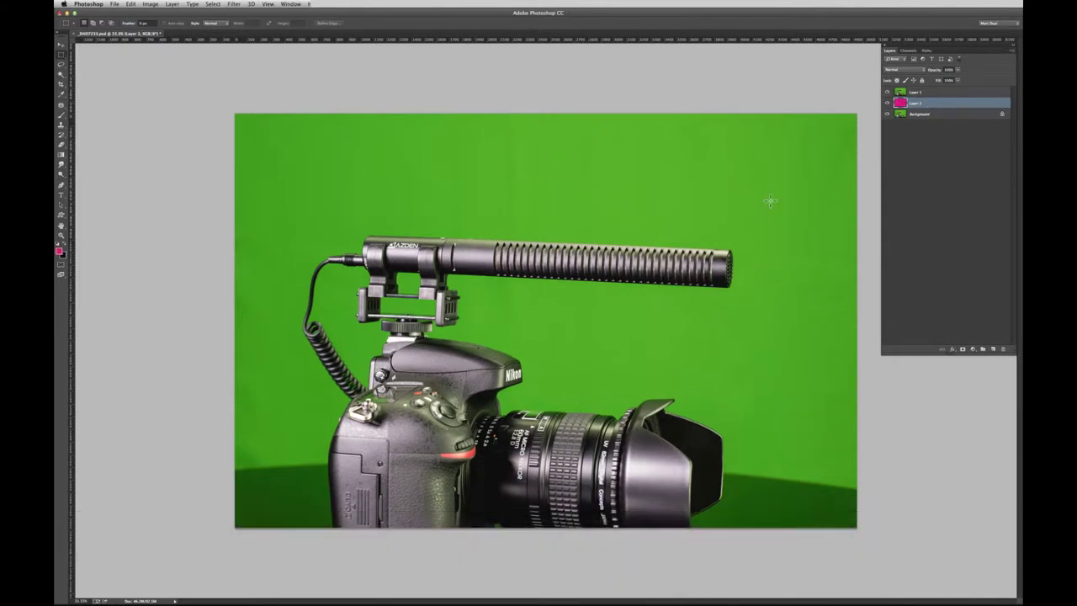
key("w")
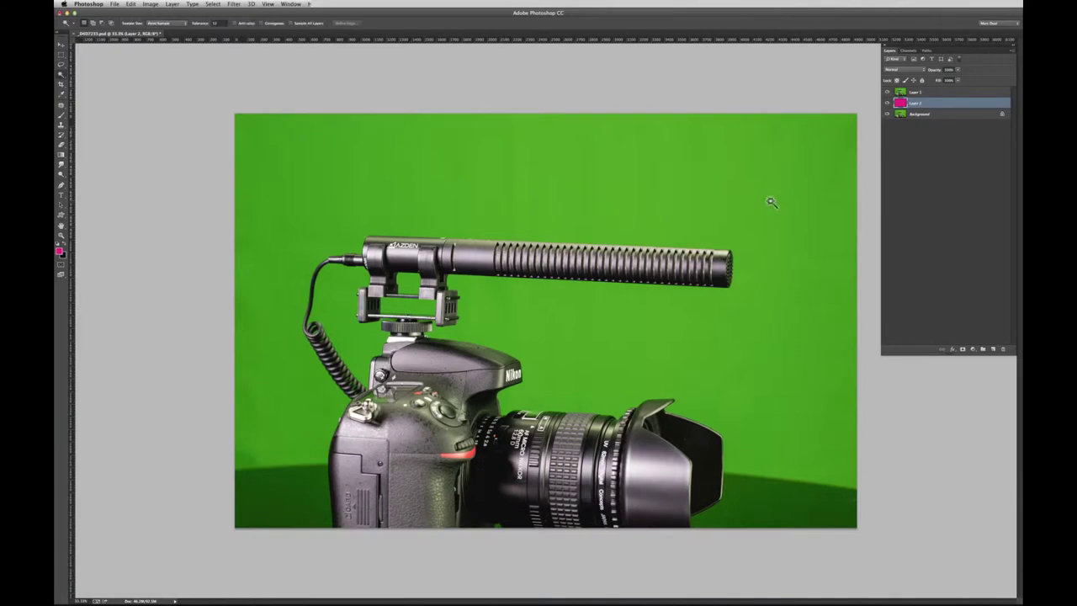
left_click(926, 92)
key("shift+w")
left_click(335, 294)
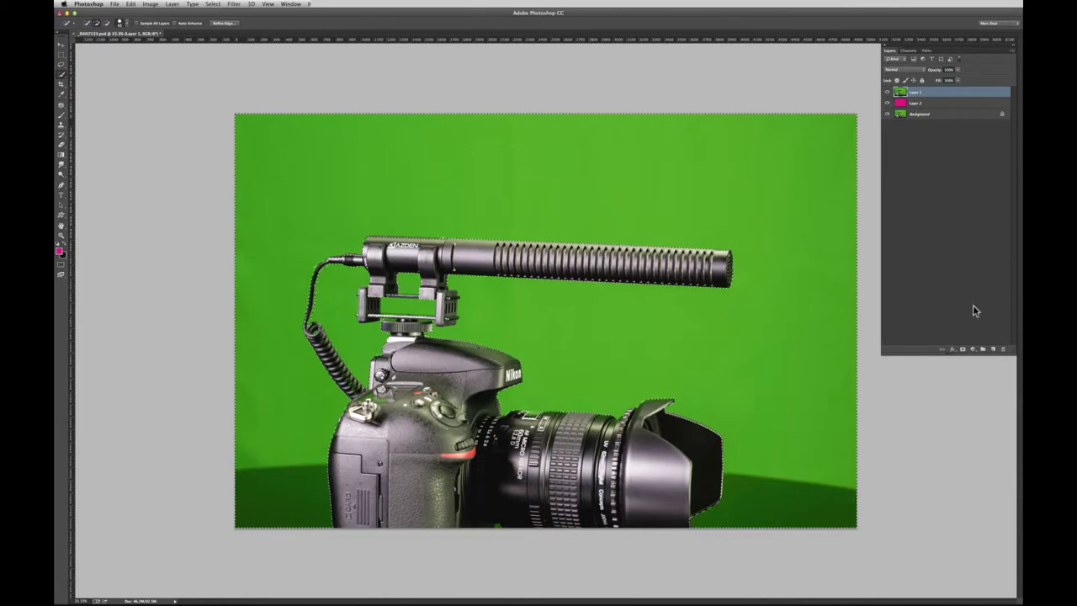
Step: Mask Layer 1 to the selected camera to remove the green background, then switch to the Finder
left_click(962, 349)
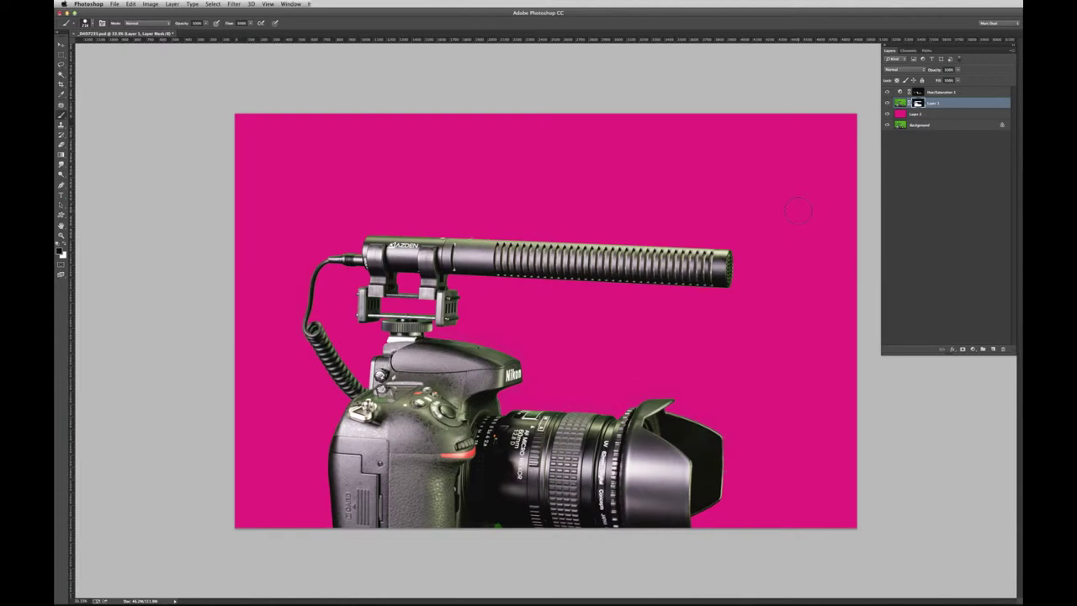
key("alt+bracketleft")
key("super+Tab")
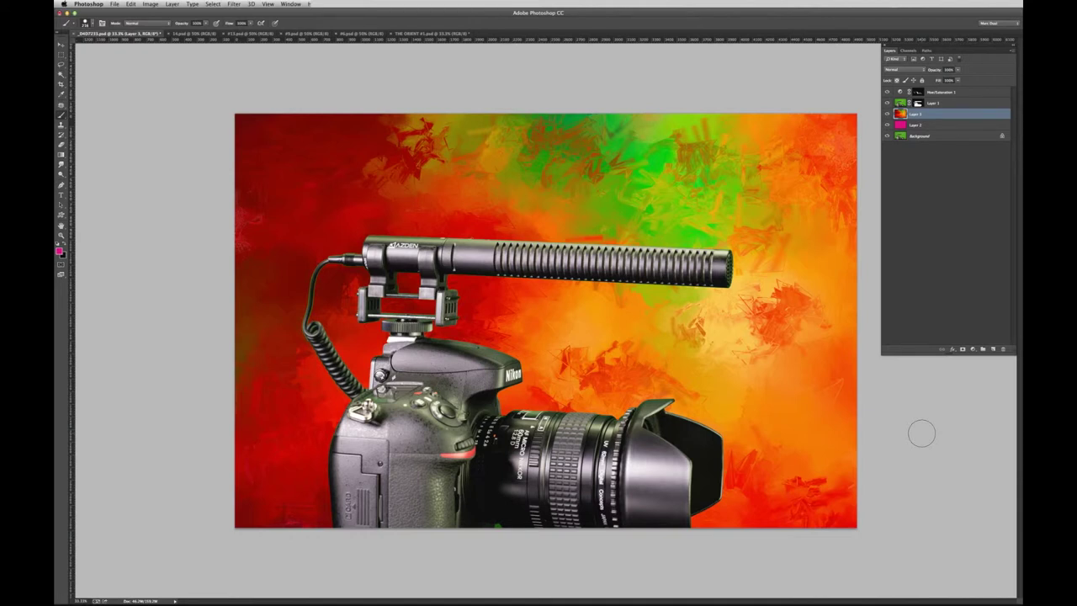
Step: Save the composite of the masked camera over the painted texture backdrop
key("super+s")
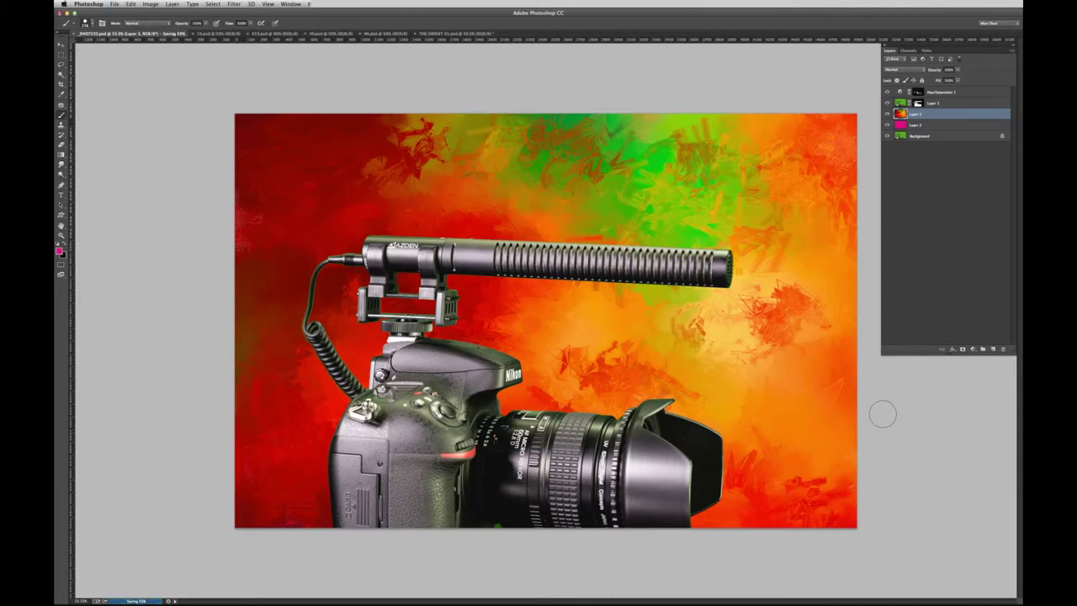
Step: Stamp all visible layers into a new Layer 4 and hide every other layer
key("alt+shift+super+e")
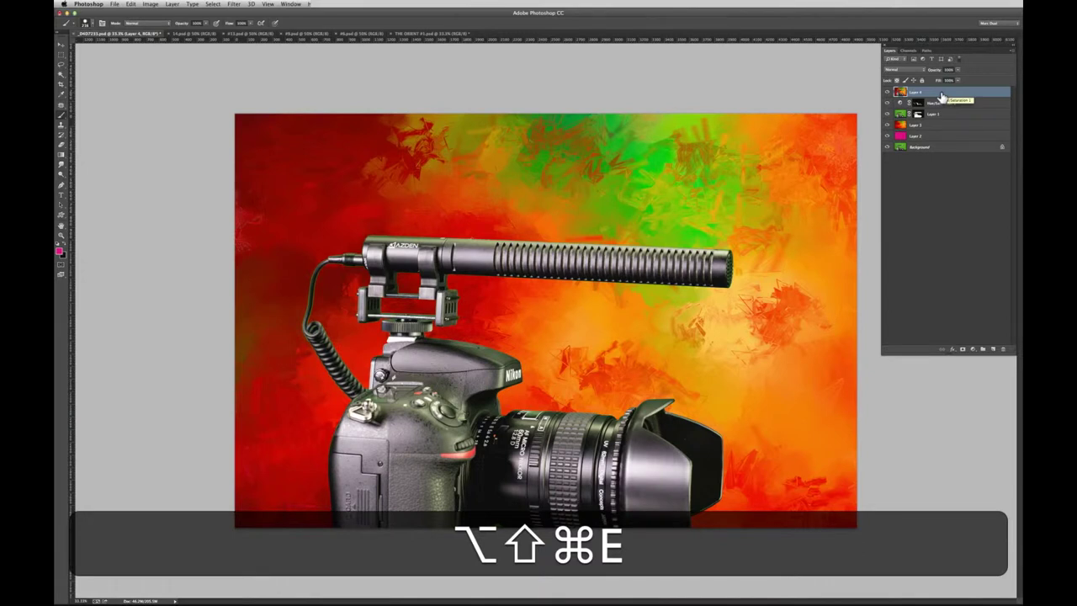
left_click(887, 92, "alt")
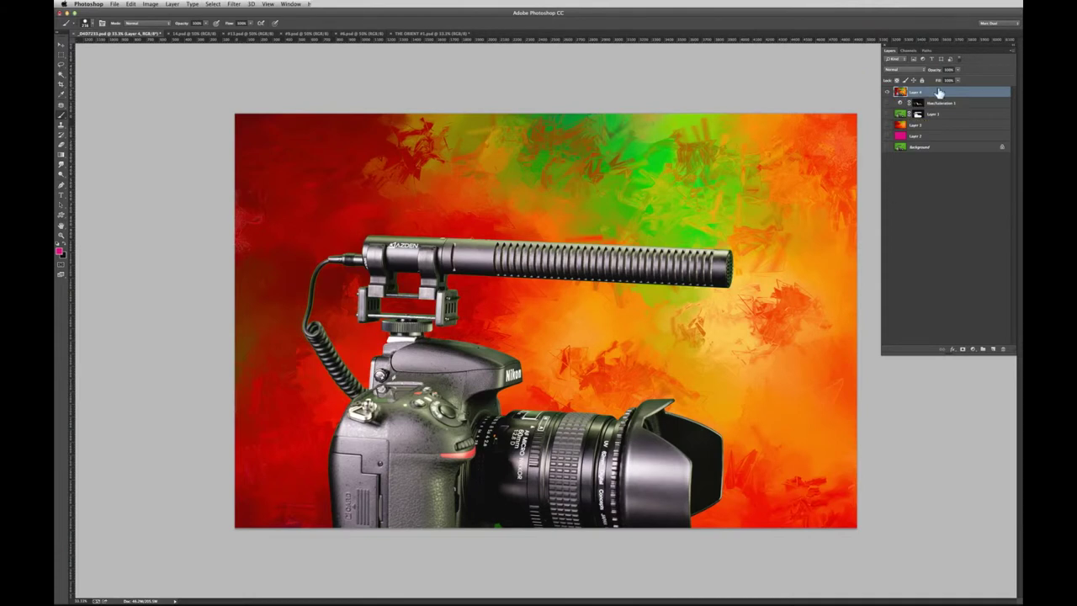
Step: Apply Oil Paint with a raised Scale to Layer 4 and duplicate it as Layer 4 copy
left_click(234, 4)
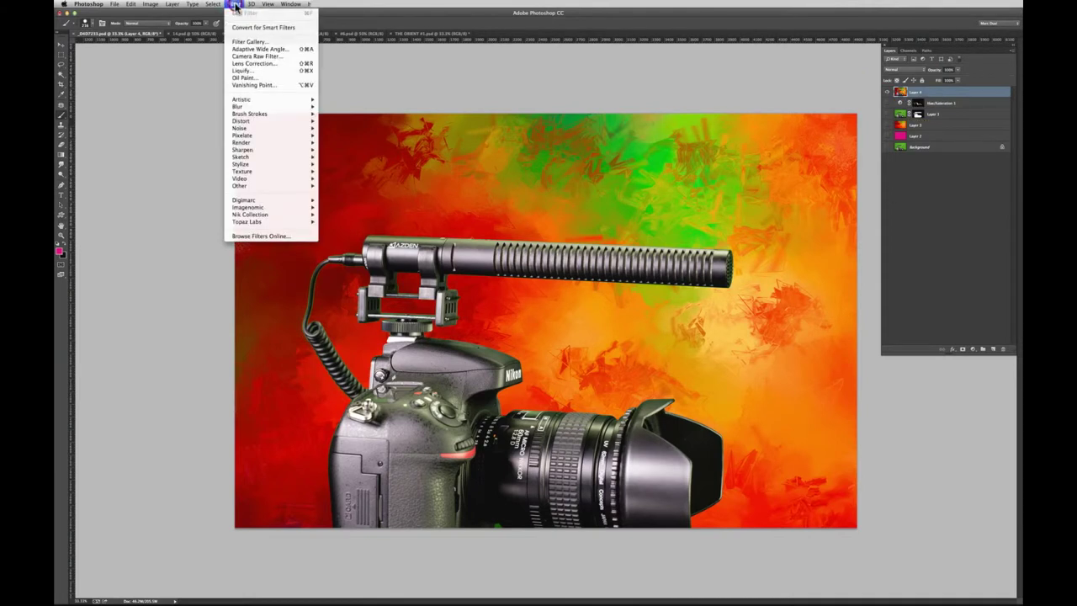
left_click(252, 79)
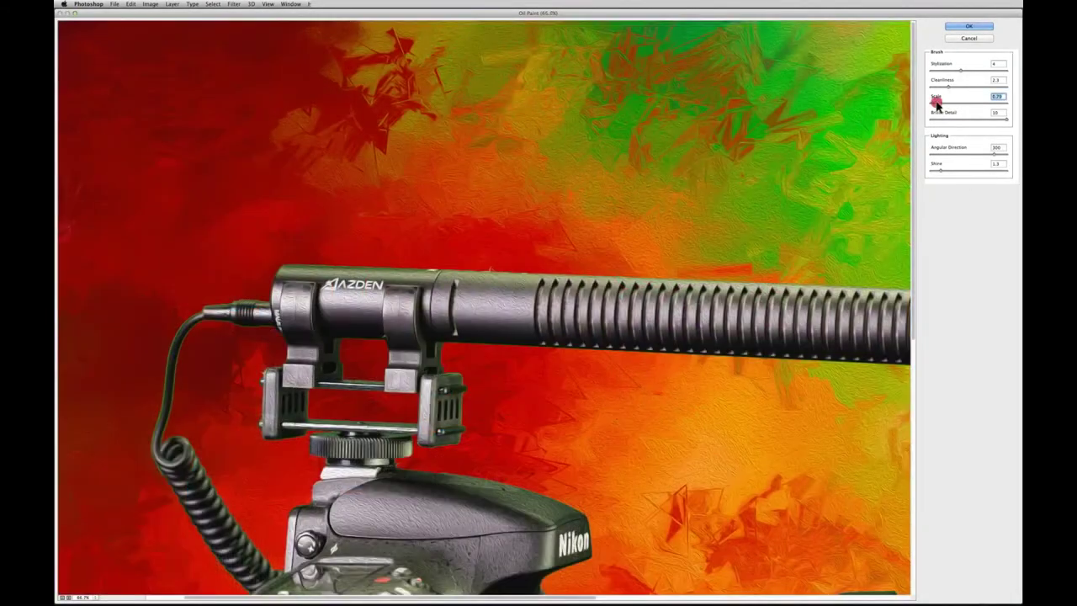
left_click_drag(935, 101, 990, 110)
left_click(970, 27)
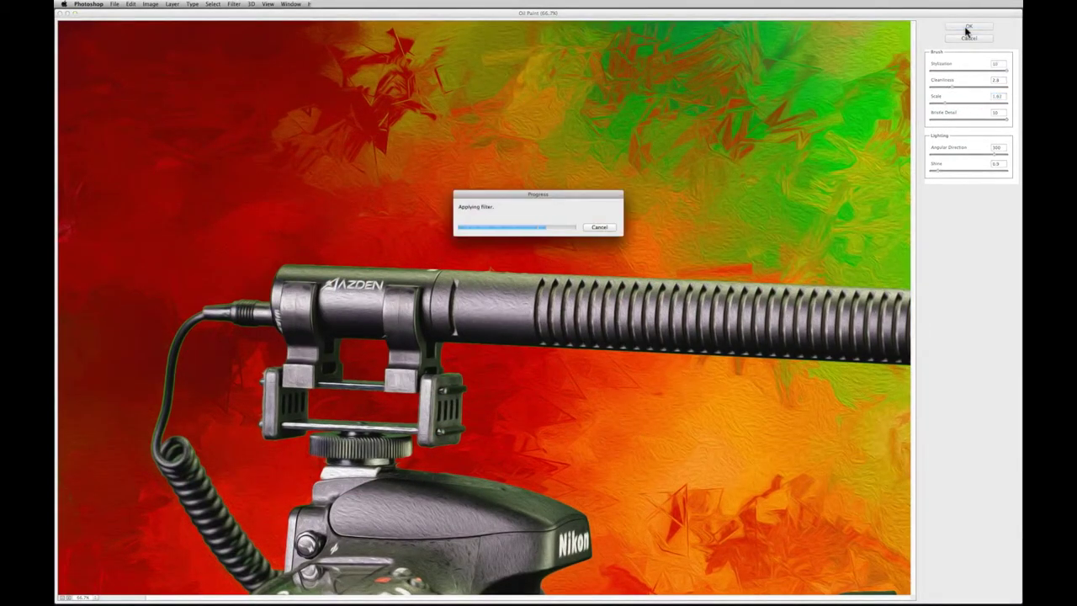
key("super+j")
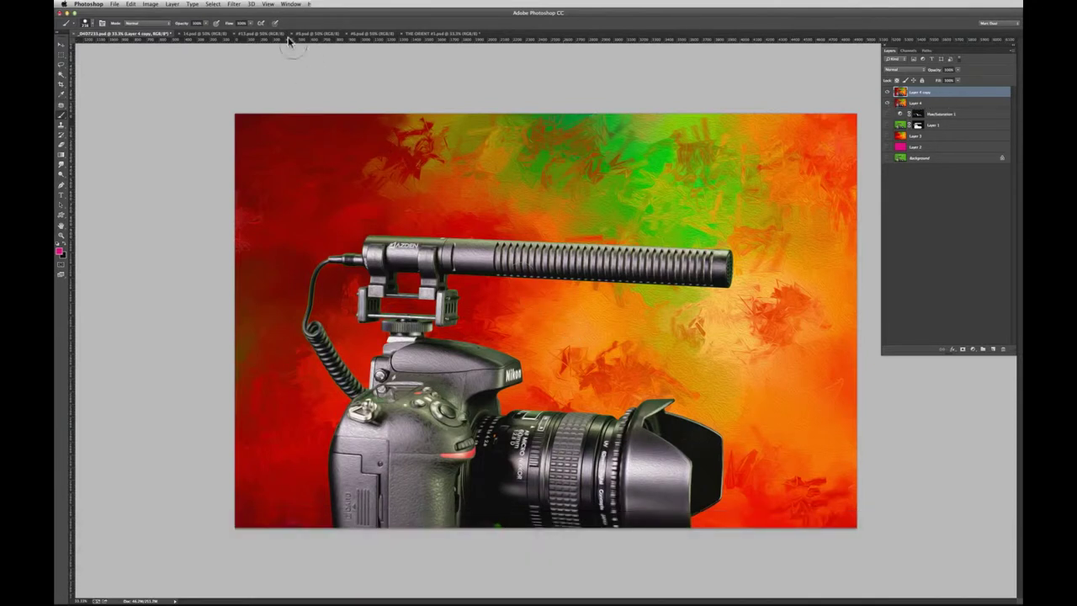
left_click(233, 5)
Step: Run Topaz Simplify 4 on Layer 4 copy with a vivid colour Painting preset
mouse_move(270, 224)
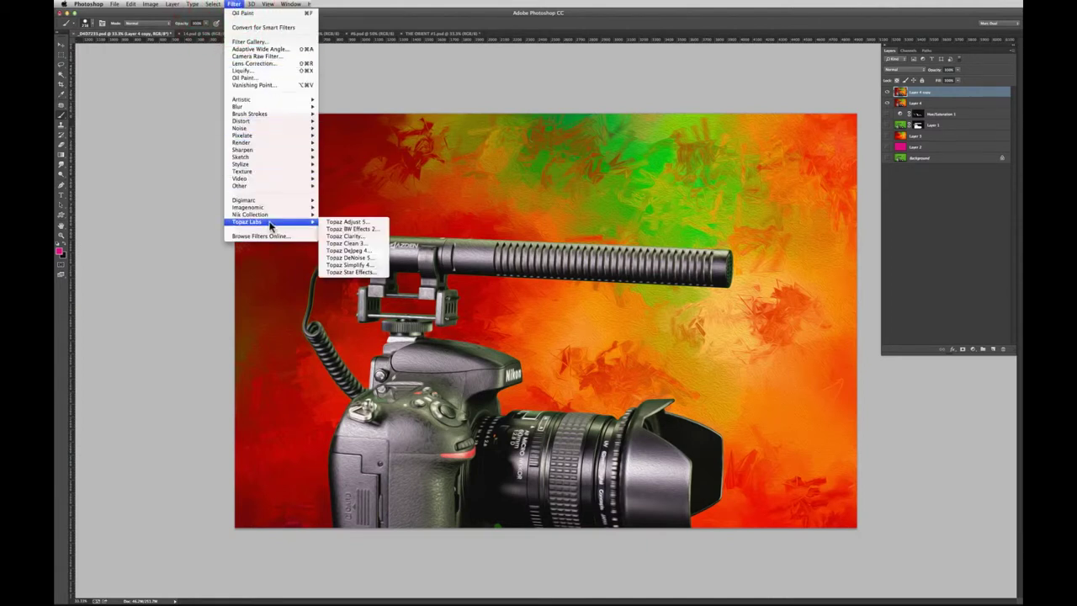
left_click(354, 265)
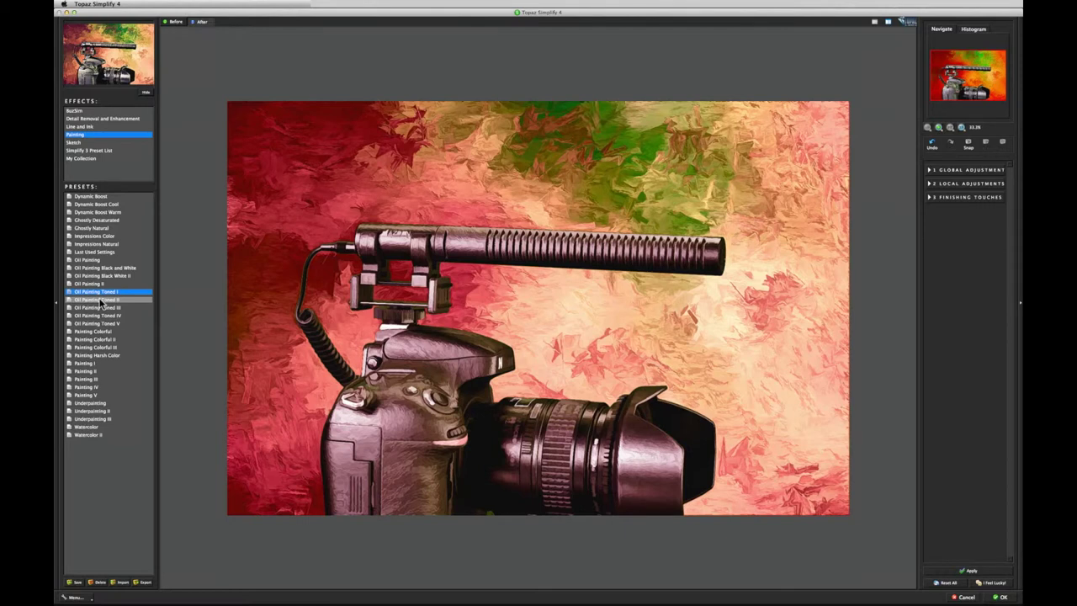
left_click(101, 301)
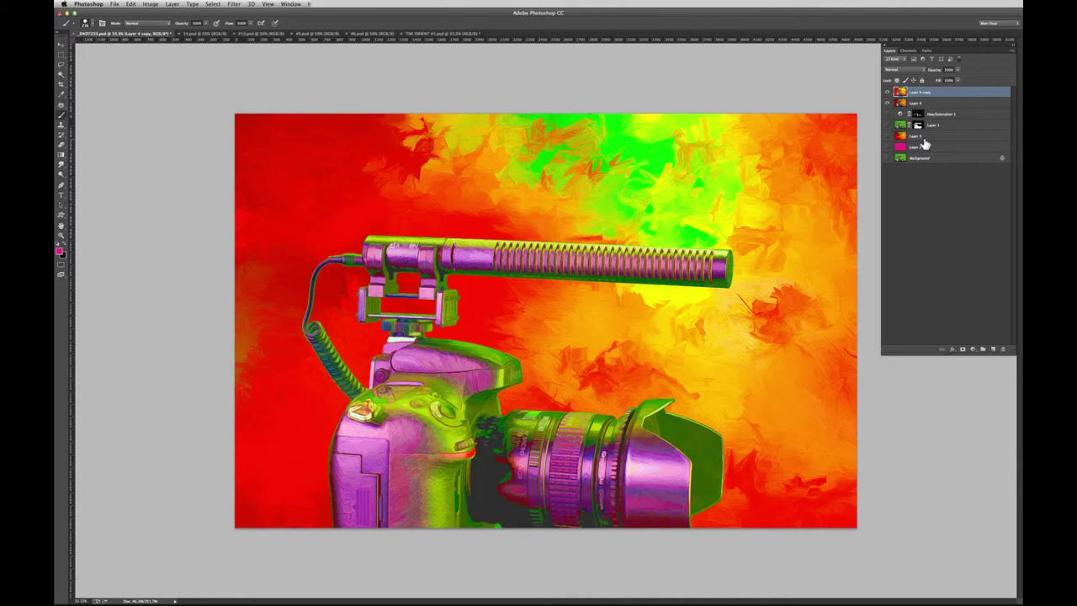
Step: Compare against the original photo, then shift the Hue/Saturation 2 hue toward green and pink
left_click(888, 158, "alt")
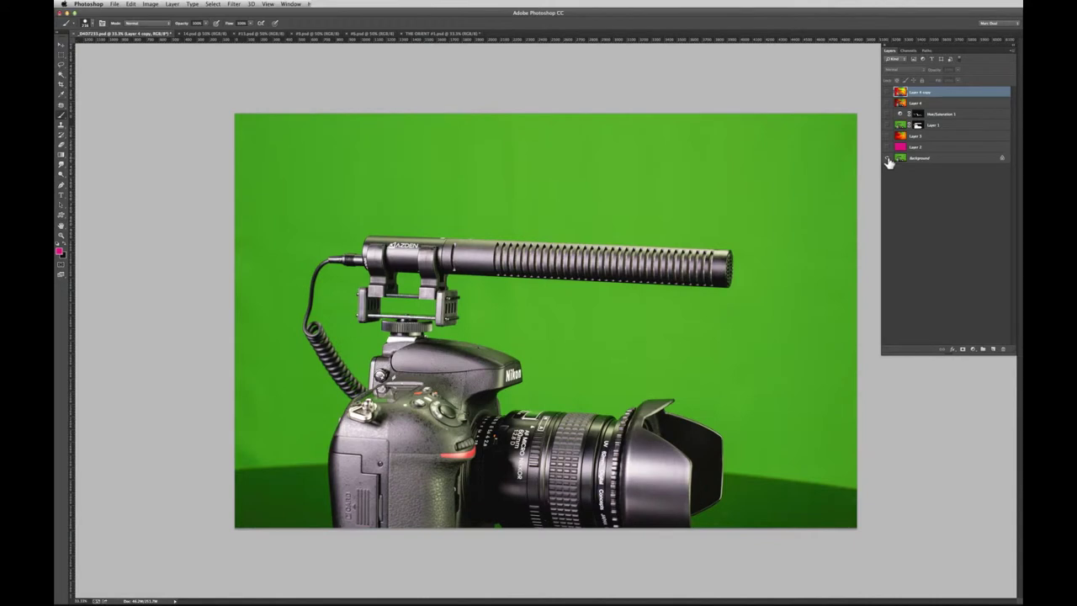
left_click(888, 158, "alt")
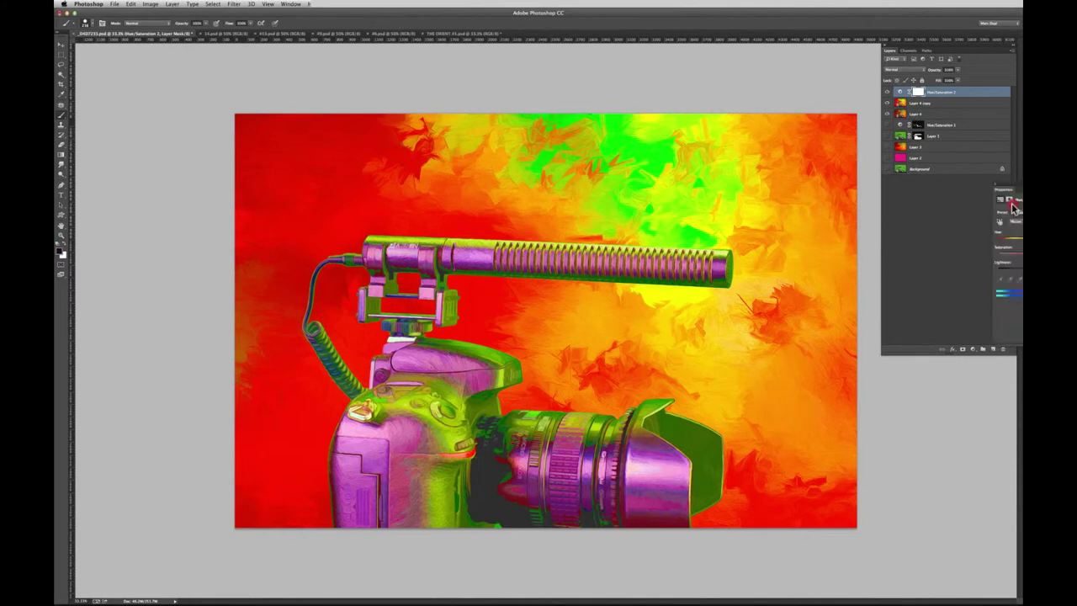
left_click_drag(811, 110, 811, 48)
left_click_drag(814, 99, 873, 104)
Step: Invert the Hue/Saturation 2 mask so only the camera shifts, then stamp visible into Layer 5
left_click(917, 92)
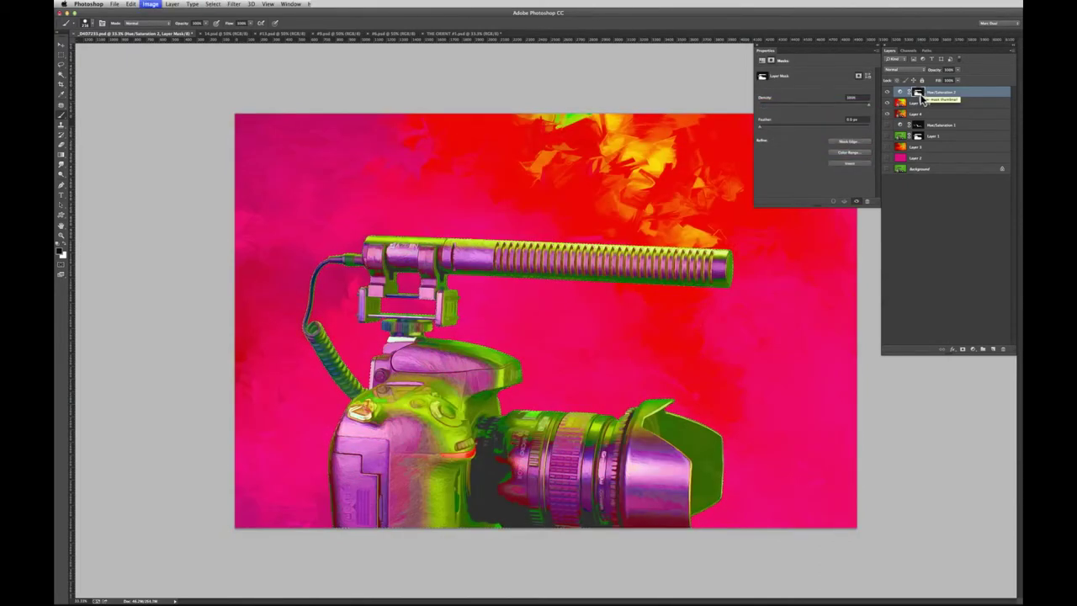
key("ctrl+i")
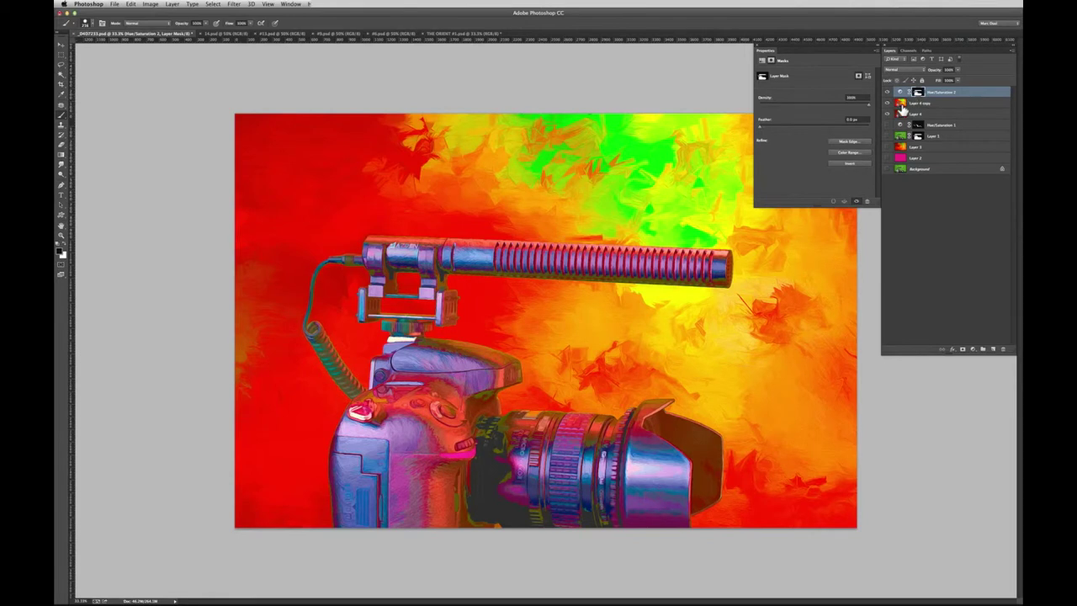
key("ctrl+alt+shift+e")
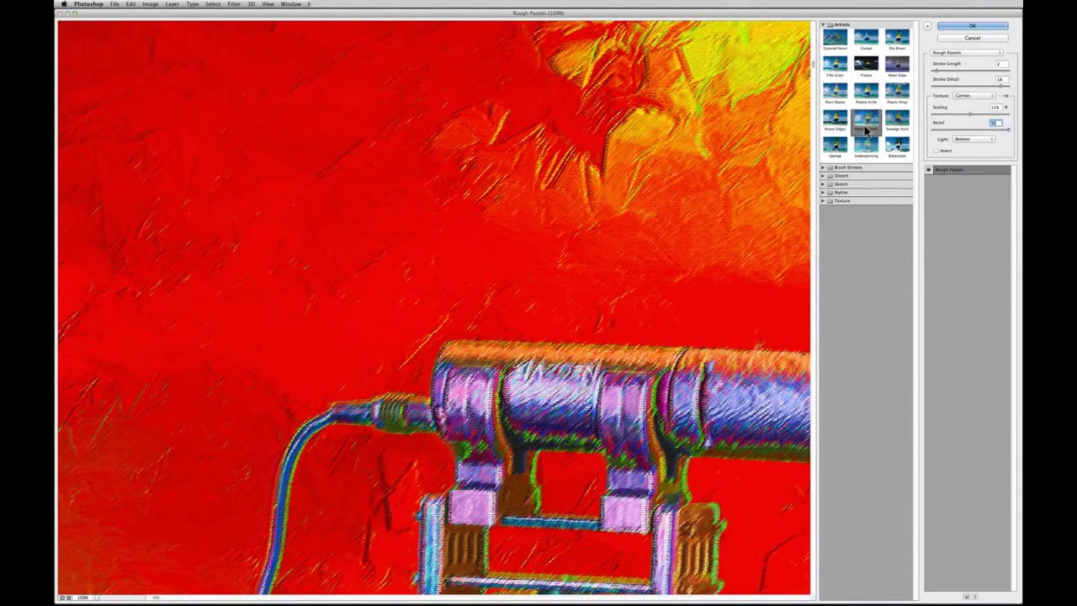
Step: Apply Rough Pastels to Layer 5, add a mask, stamp visible into Layer 6, and save
left_click(980, 28)
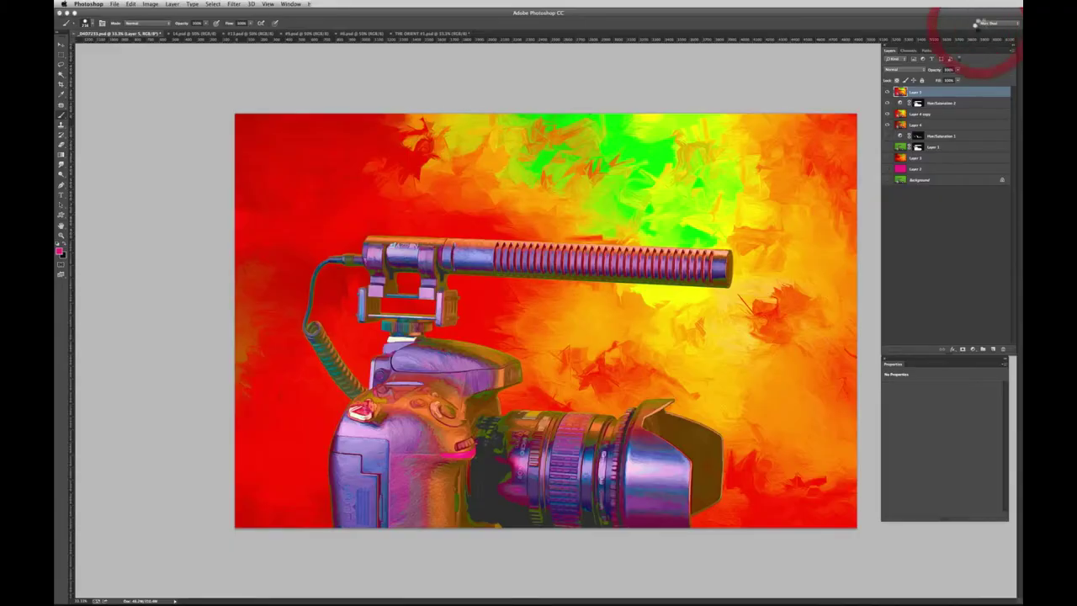
left_click(963, 348)
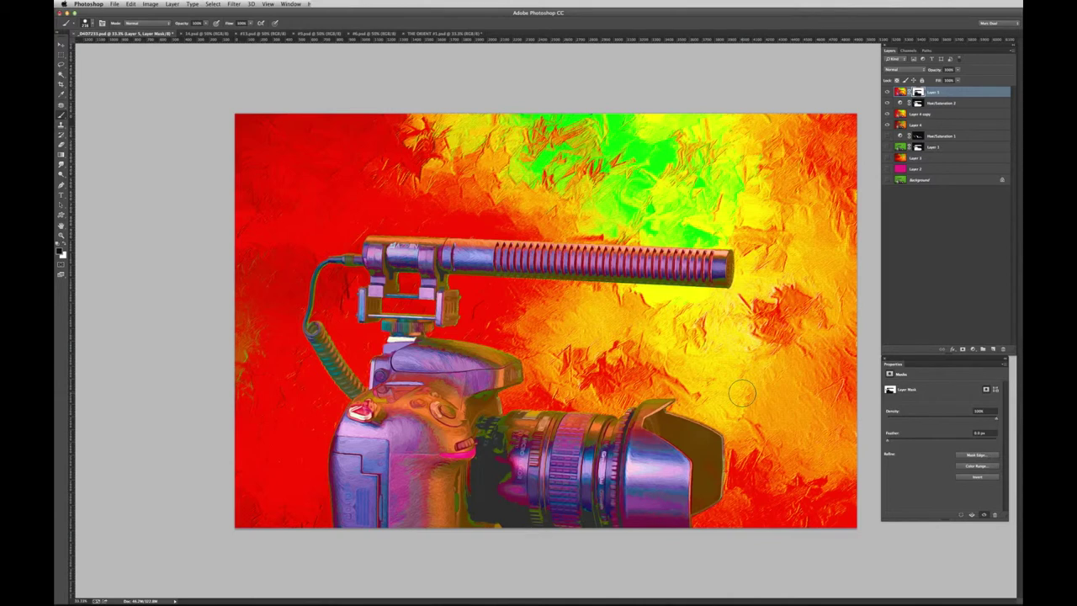
key("super+alt+shift+e")
key("super+s")
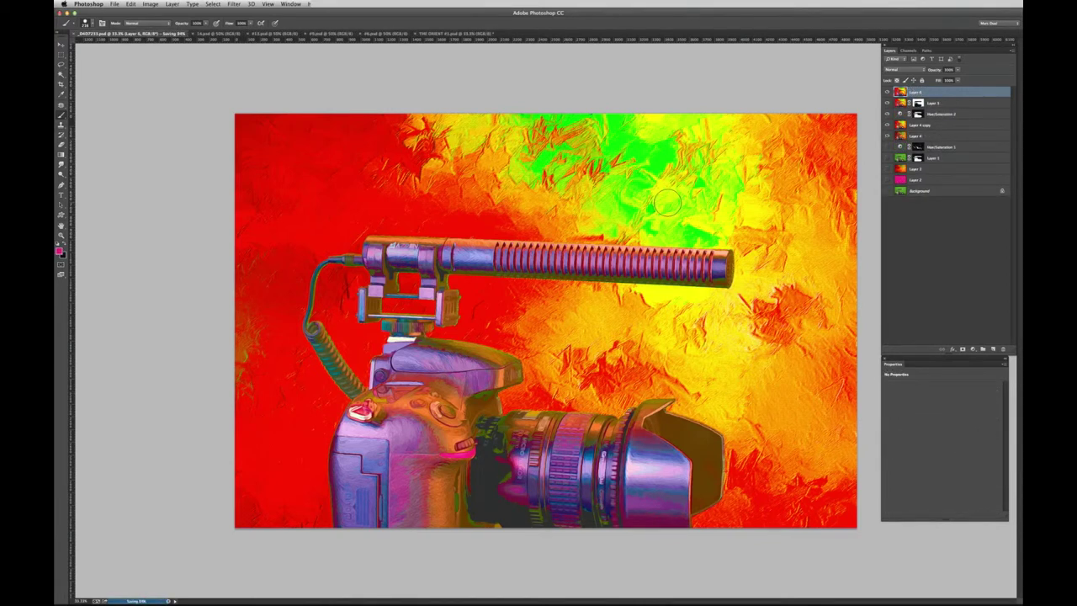
key("m")
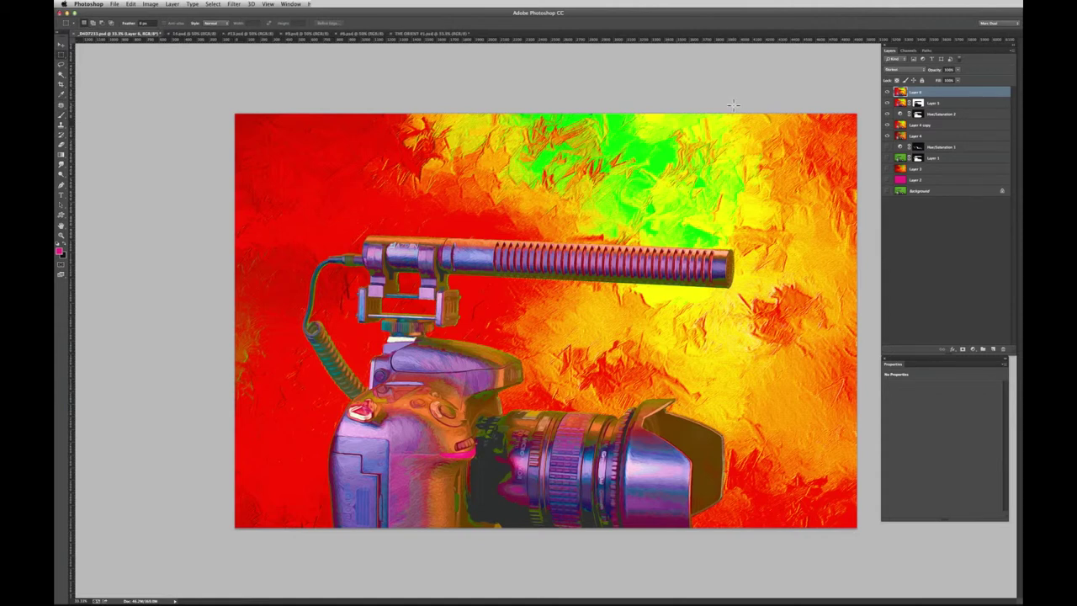
Step: Compare blend modes on Layer 6, settle on a painterly one, and mask out its left and centre
key("shift+alt+m")
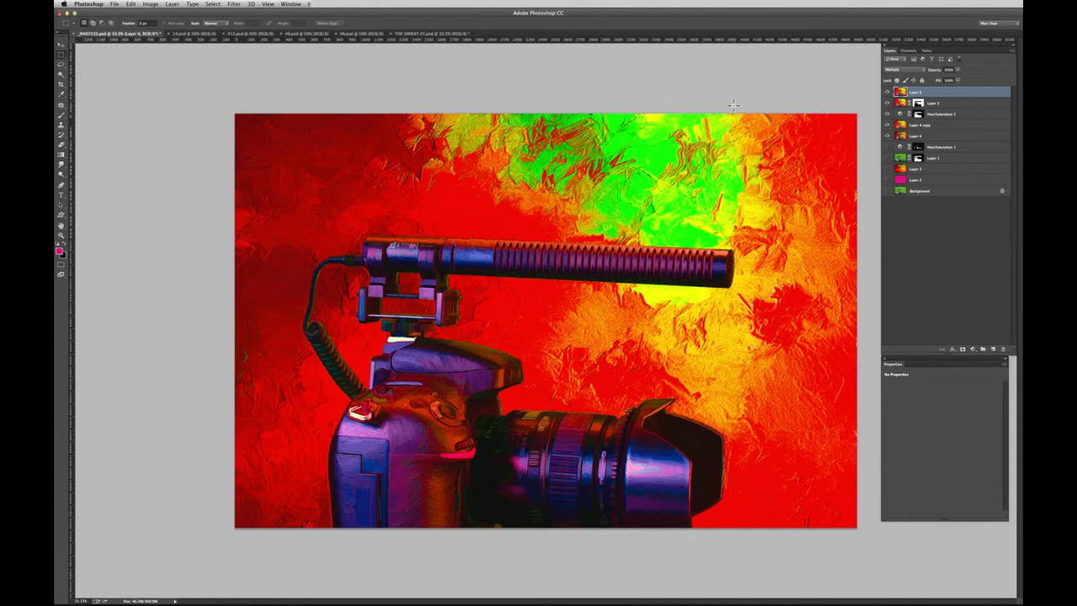
key("shift+plus")
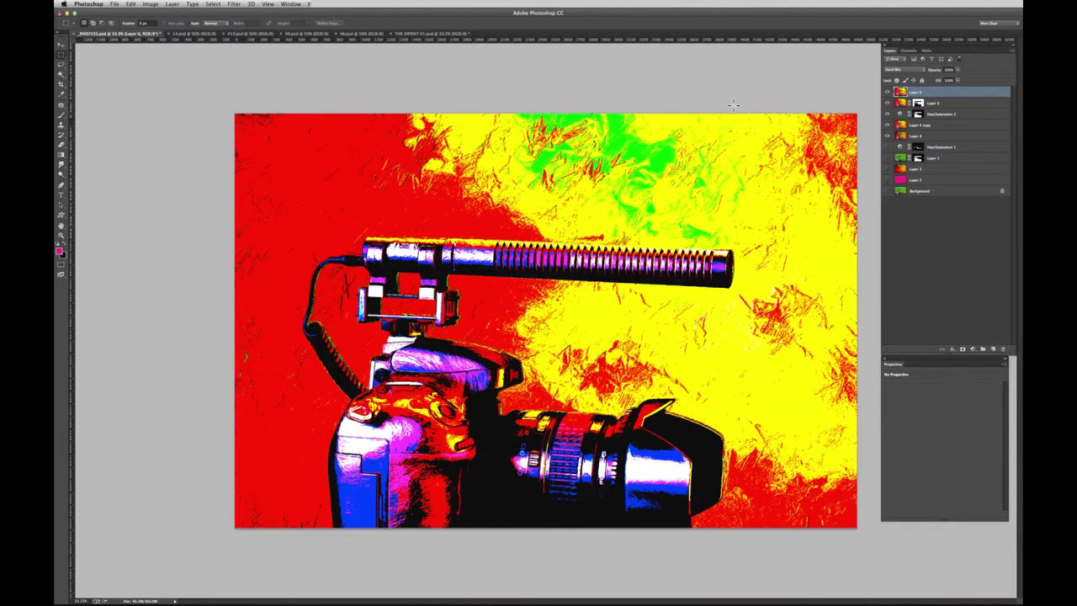
key("shift+minus")
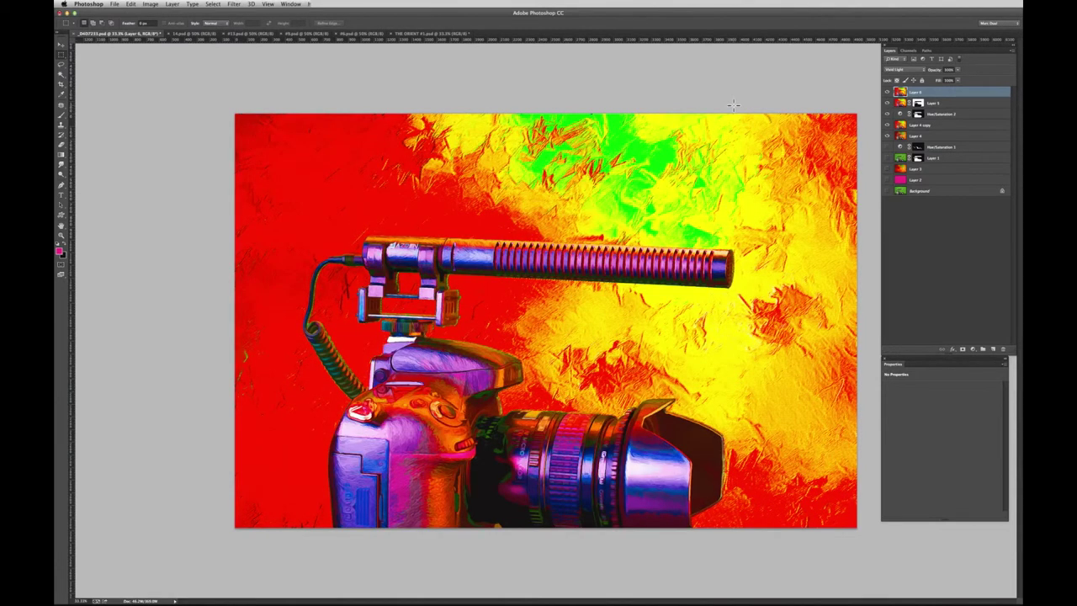
key("shift+plus")
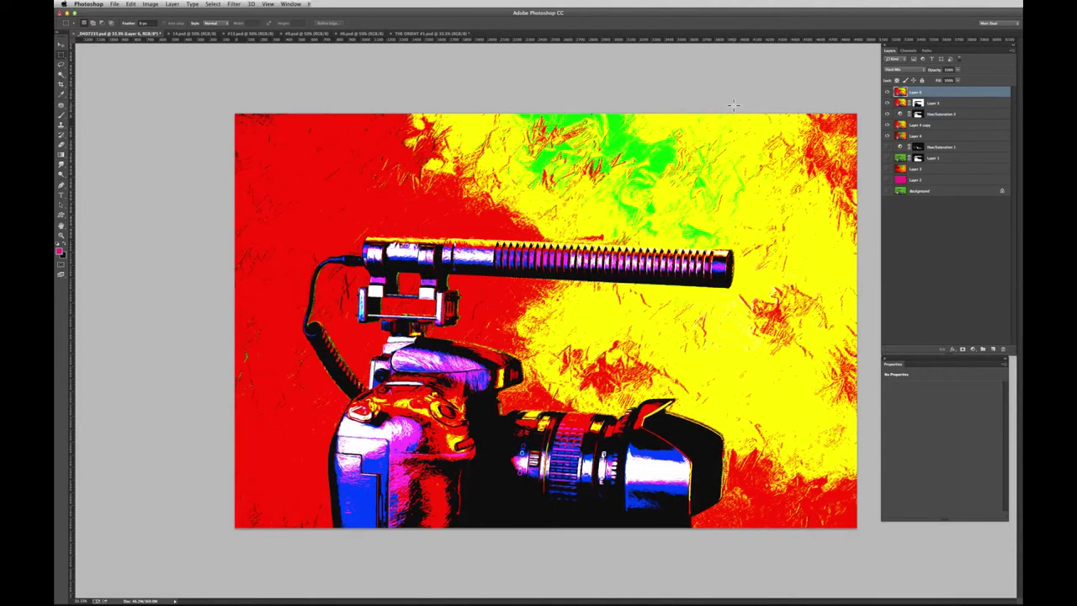
key("shift+minus")
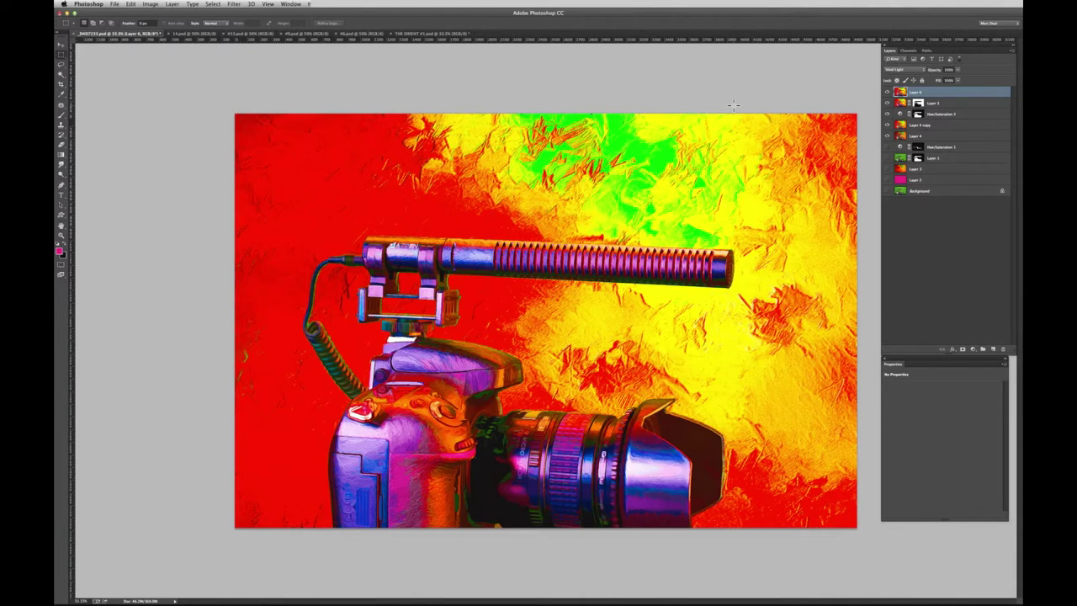
key("shift+plus")
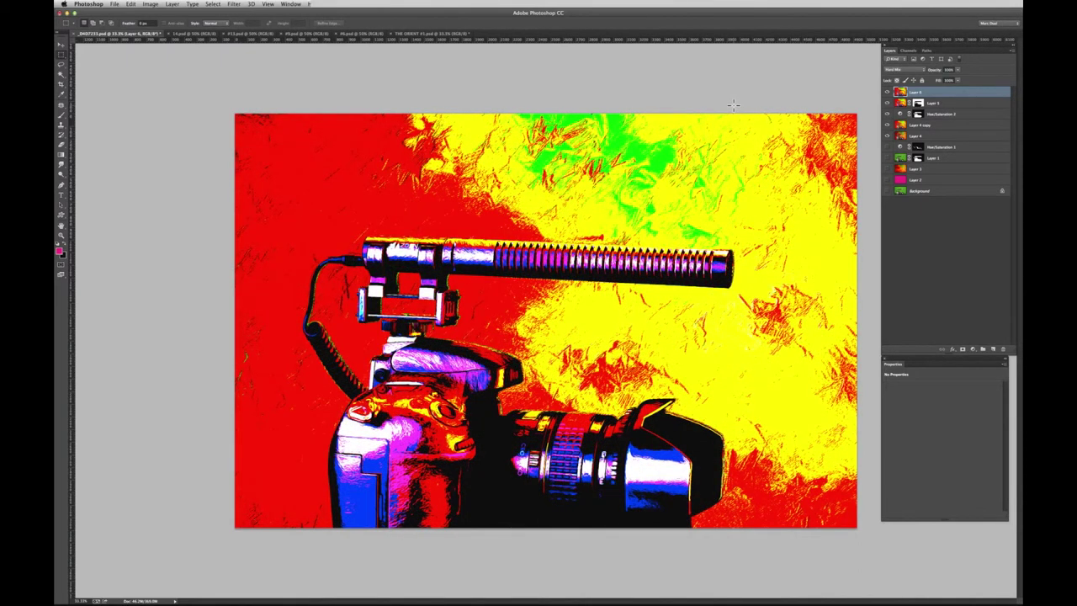
key("shift+minus")
key("b")
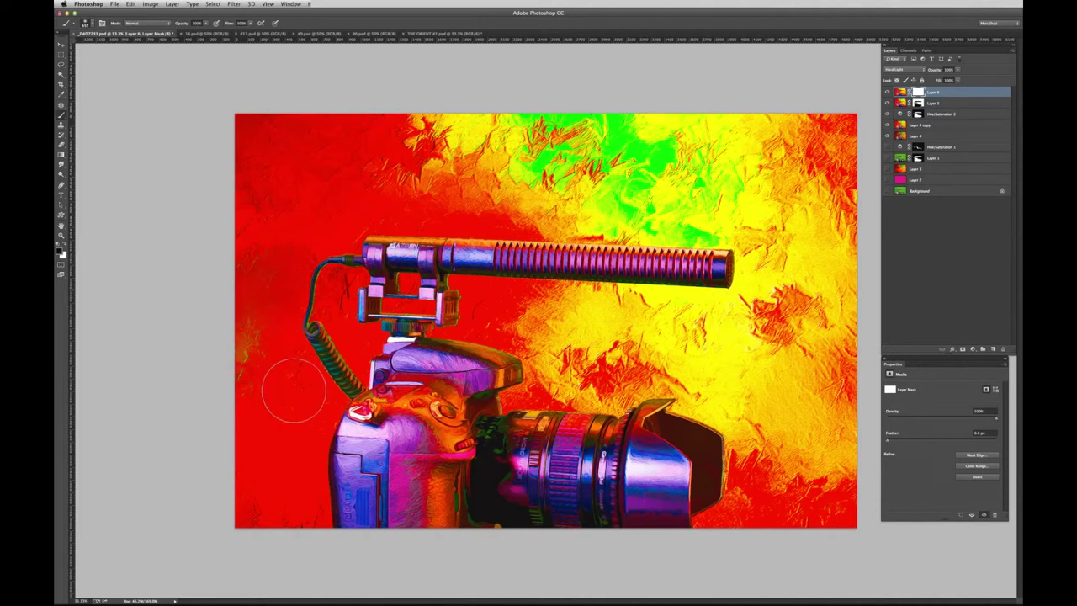
mouse_move(300, 386)
left_mouse_down()
mouse_move(328, 349)
mouse_move(324, 333)
mouse_move(539, 349)
left_mouse_up()
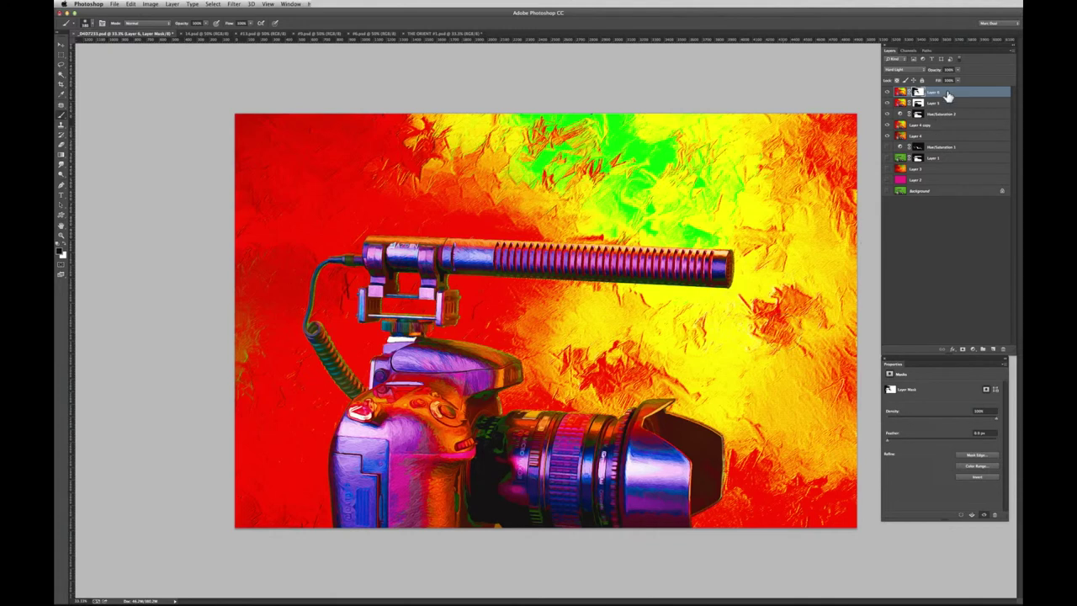
Step: Stamp visible layers, duplicate the result, and set the copy to Multiply for deeper reds
key("ctrl+alt+shift+e")
key("ctrl+j")
key("shift+alt+m")
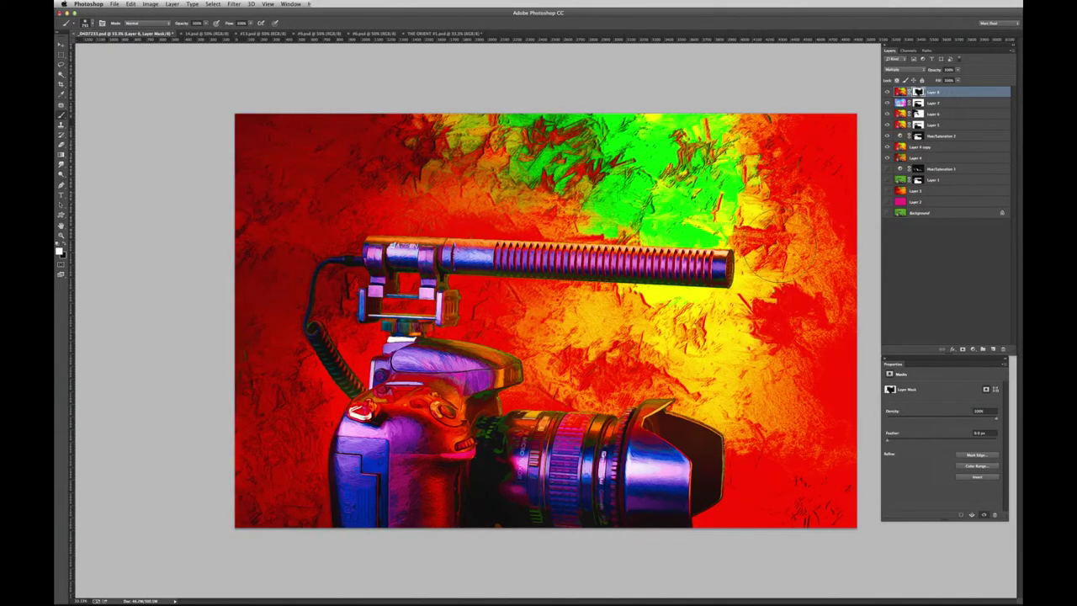